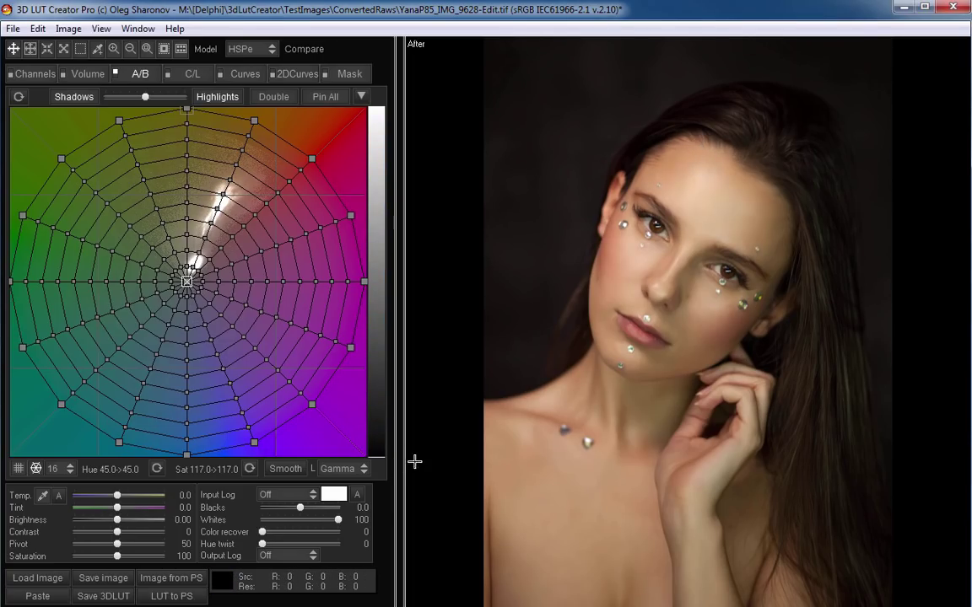
- Try a slight pink tint and a hue shift on the colour wheel, then revert both
left_click_drag(116, 509, 121, 511)
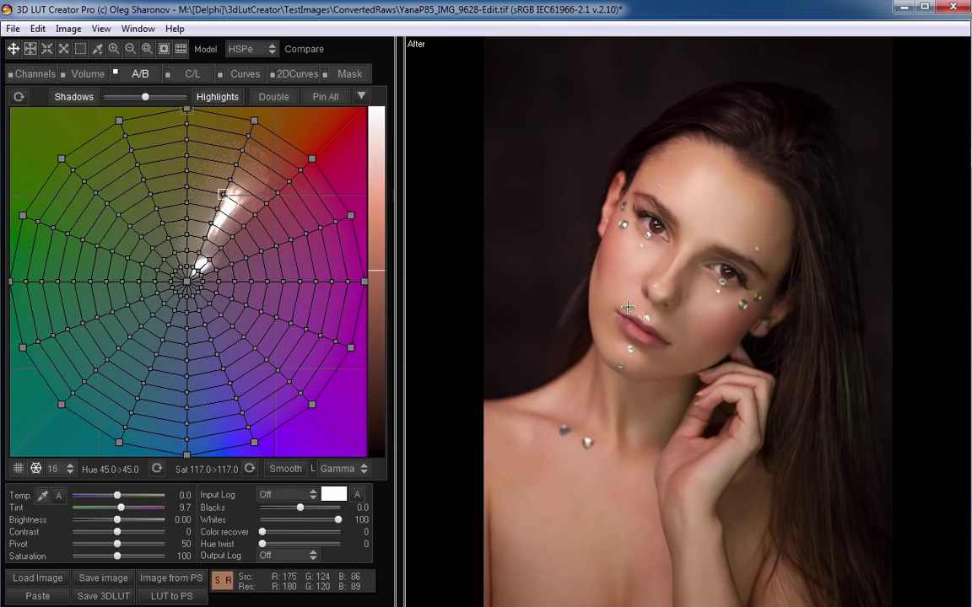
double_click(124, 507)
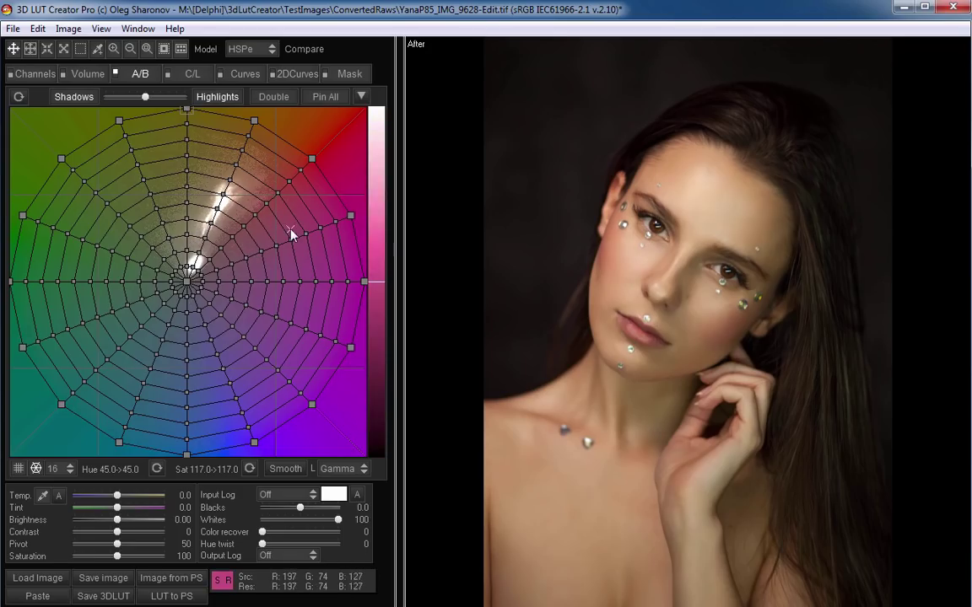
left_click_drag(187, 110, 255, 119)
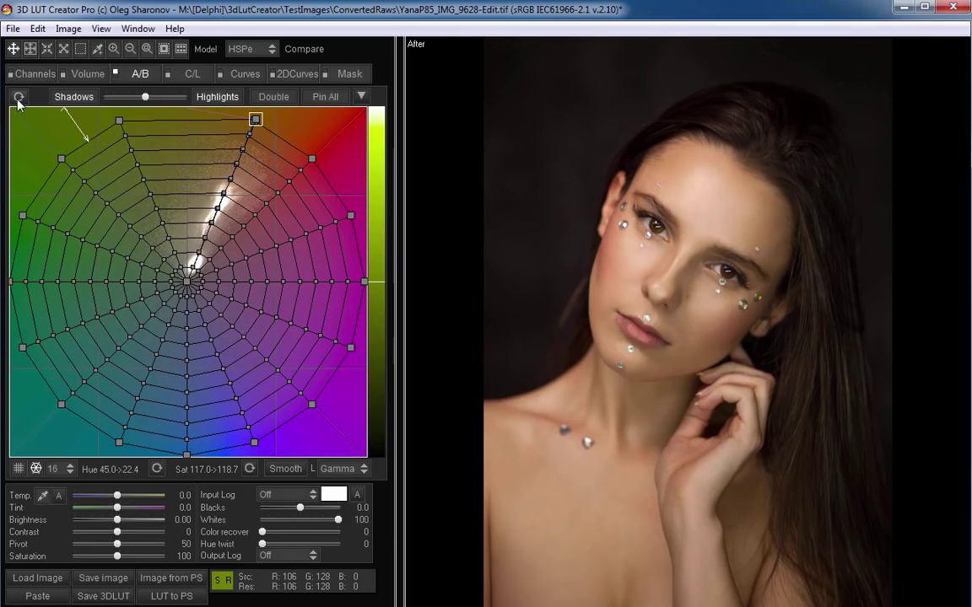
left_click(17, 96)
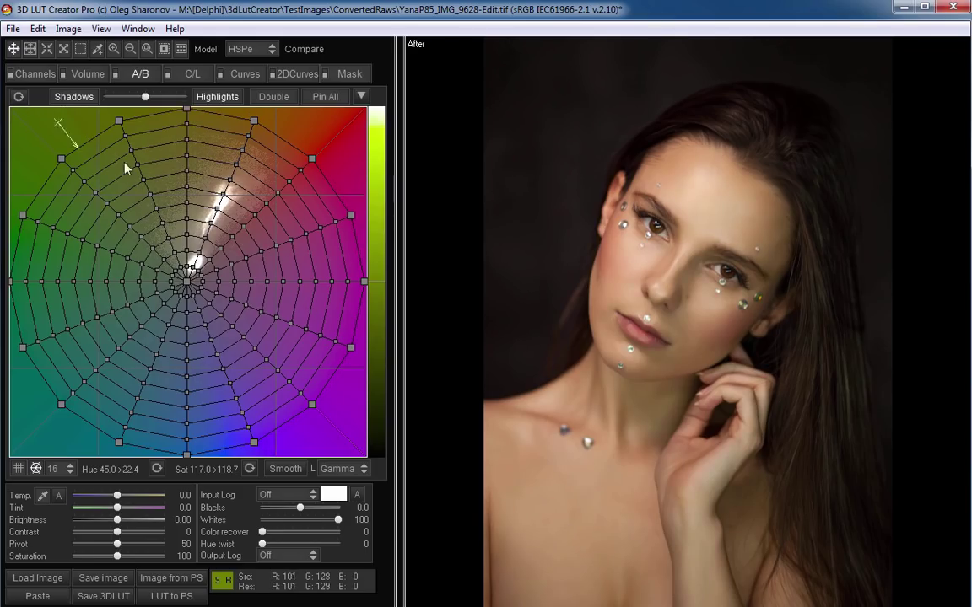
- Turn on colour chart matching with Color watches as the chart, and show the Watches analyzer
left_click(181, 49)
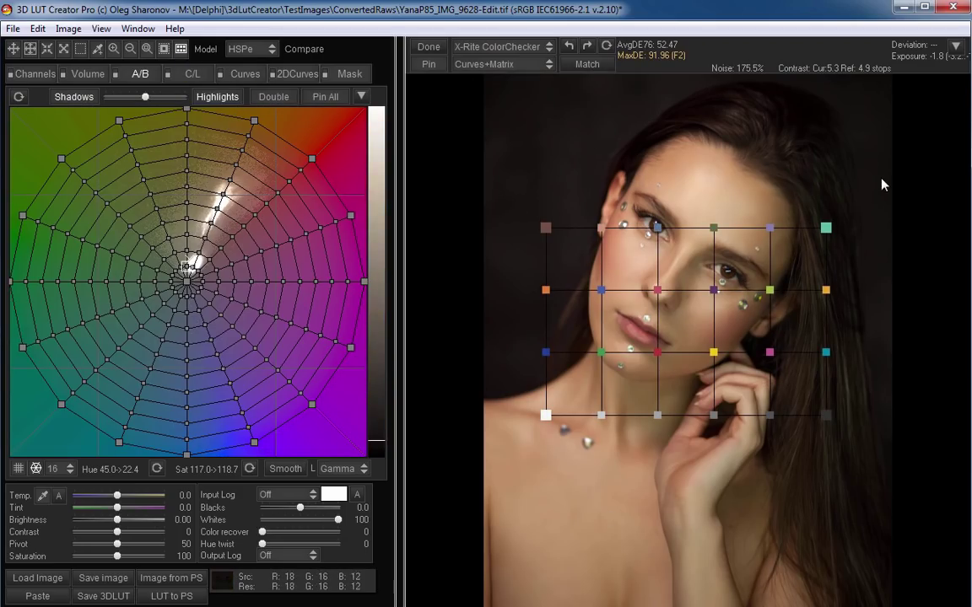
left_click(515, 47)
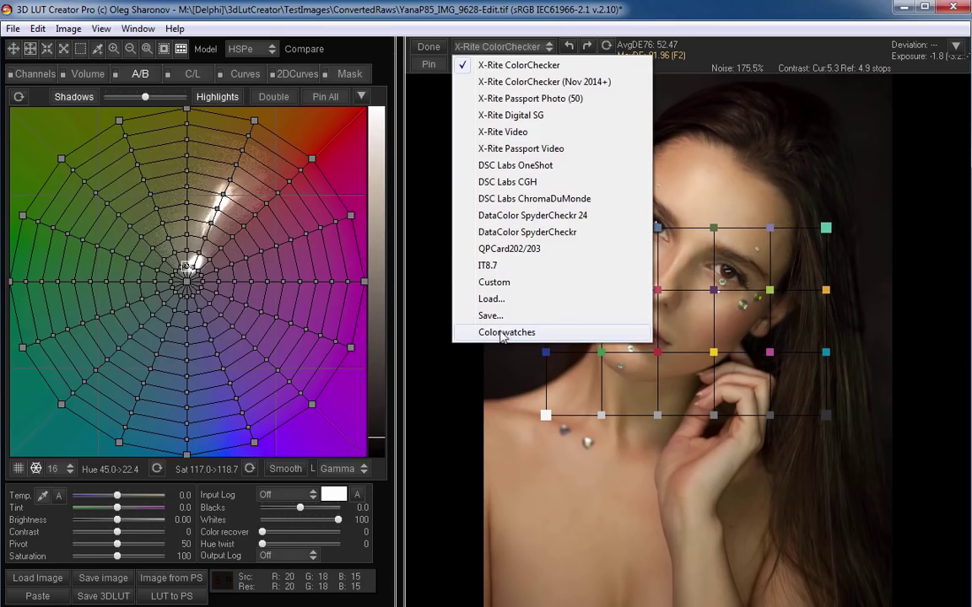
left_click(504, 334)
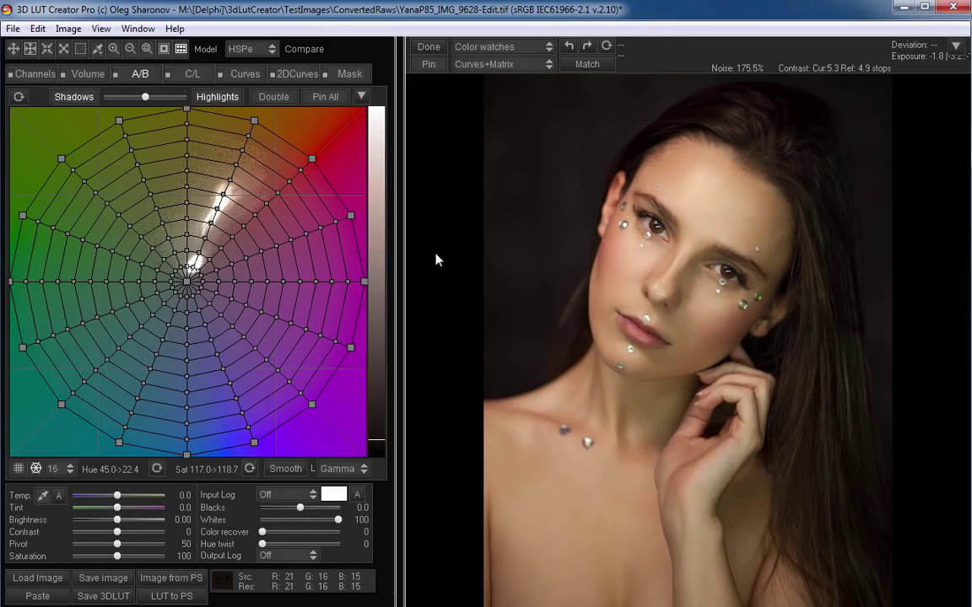
left_click(139, 29)
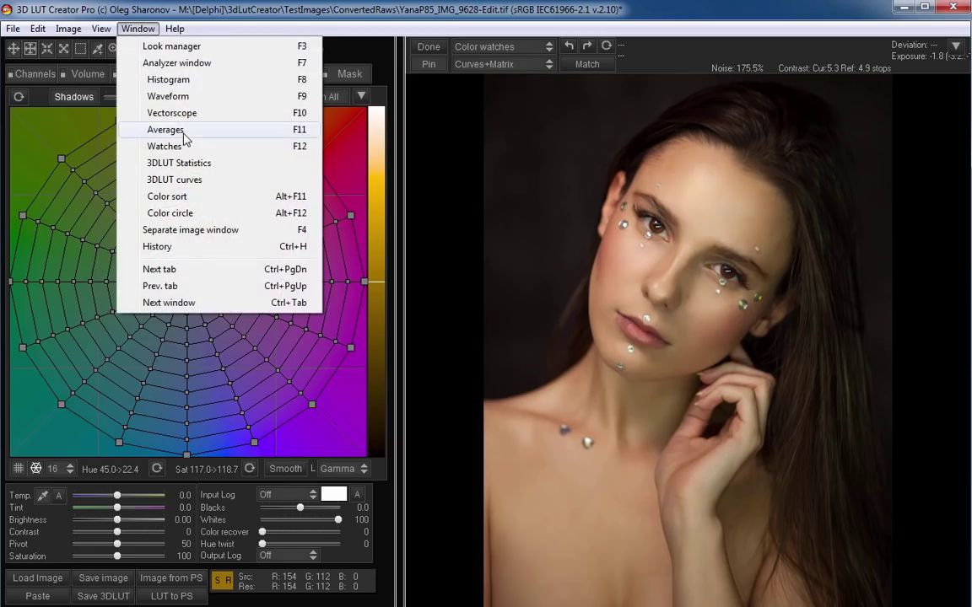
left_click(189, 148)
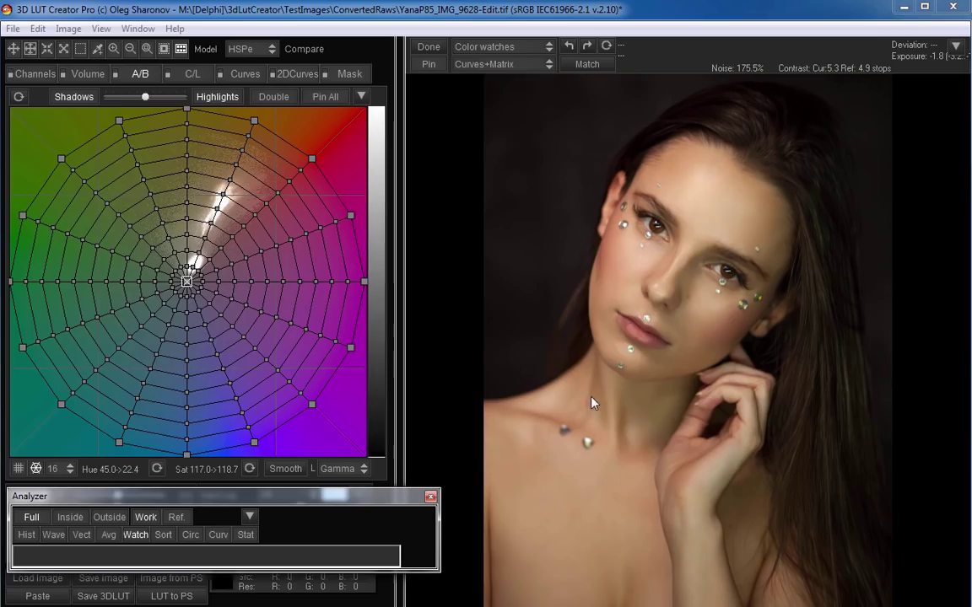
- Switch the matching method from Curves+Matrix to Matrix and show the RGB Matrix
left_click(494, 65)
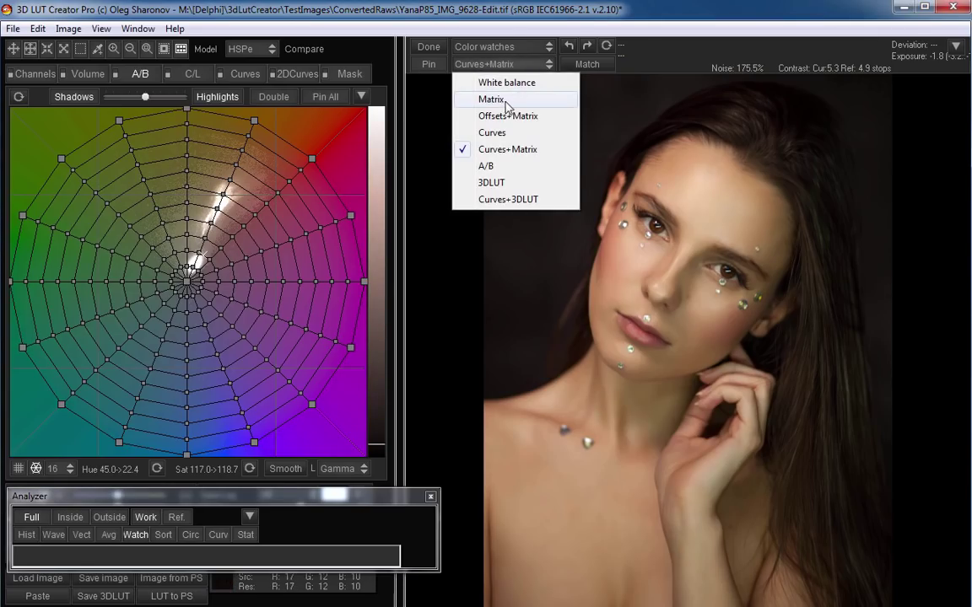
left_click(502, 99)
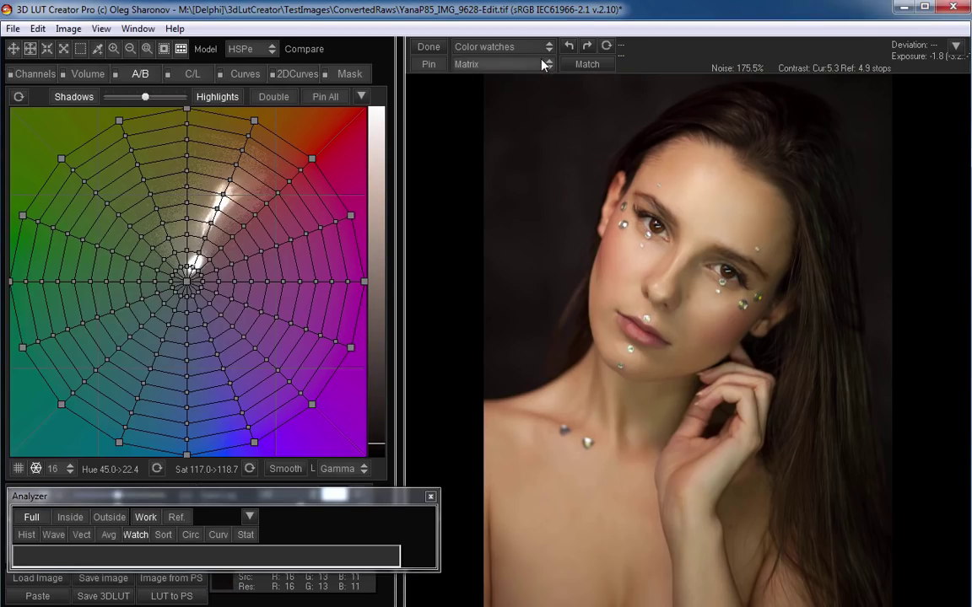
left_click(35, 74)
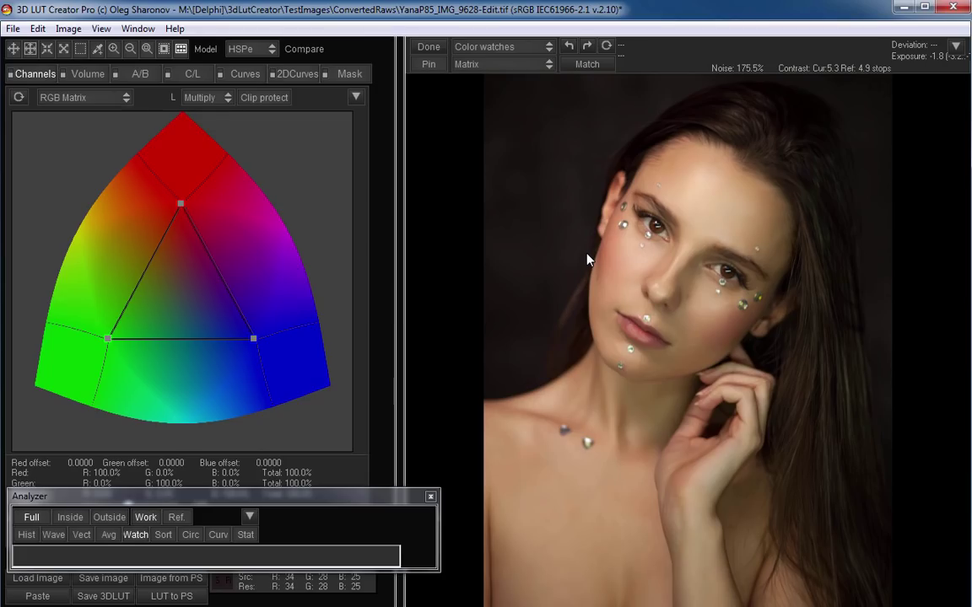
- Sample near-white (247/247/248) and mid-grey (127/126/127) from the Analyzer's colour circle, making their duplicates targets
left_click_drag(250, 499, 250, 305)
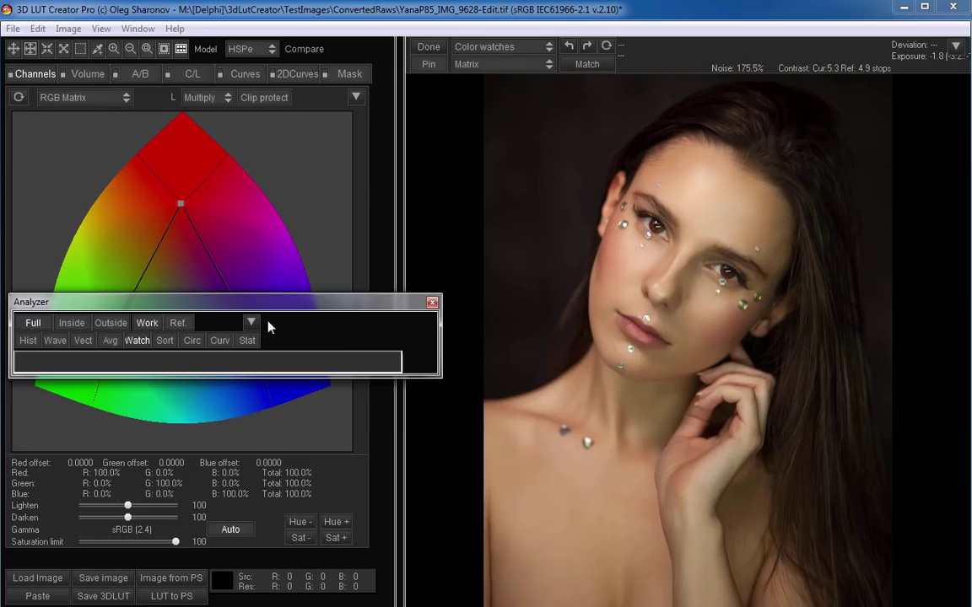
left_click(190, 342)
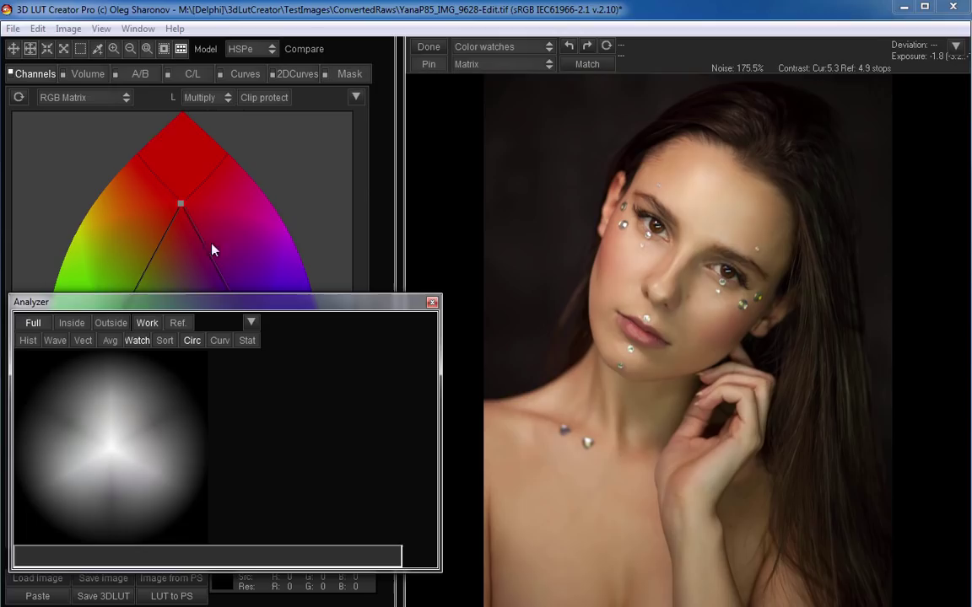
left_click(97, 49)
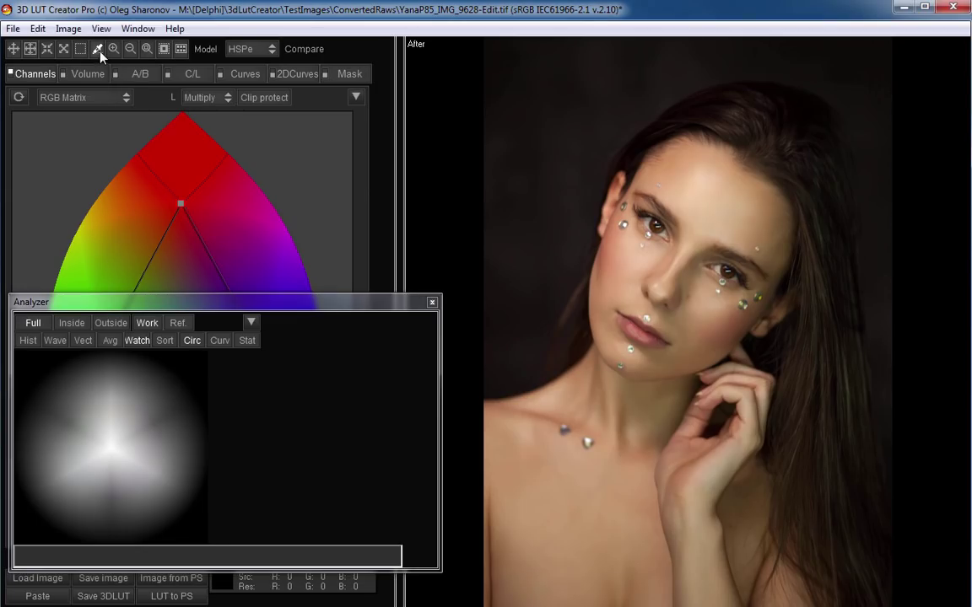
left_click(116, 457)
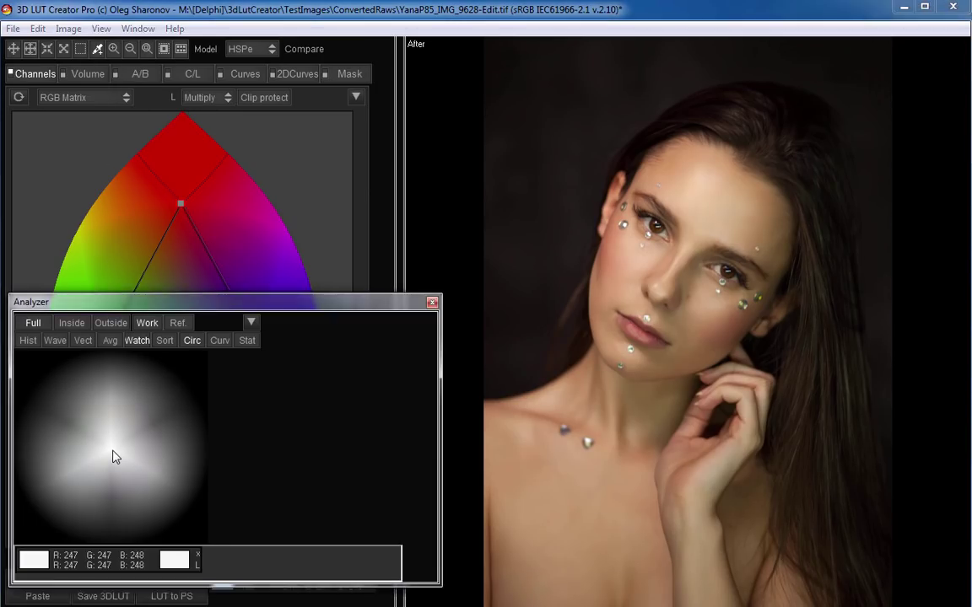
left_click(167, 475)
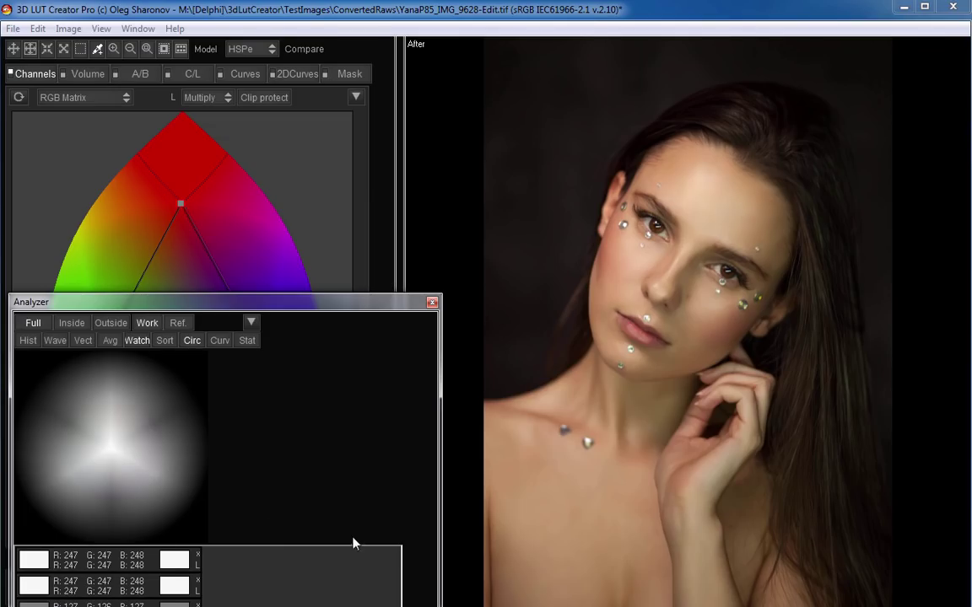
left_click_drag(244, 313, 244, 238)
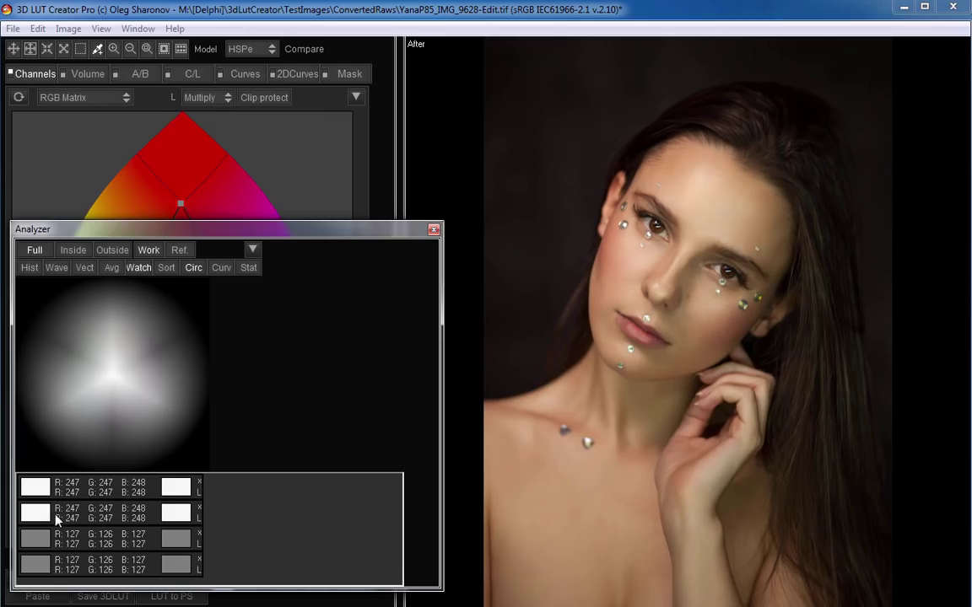
left_click(199, 518)
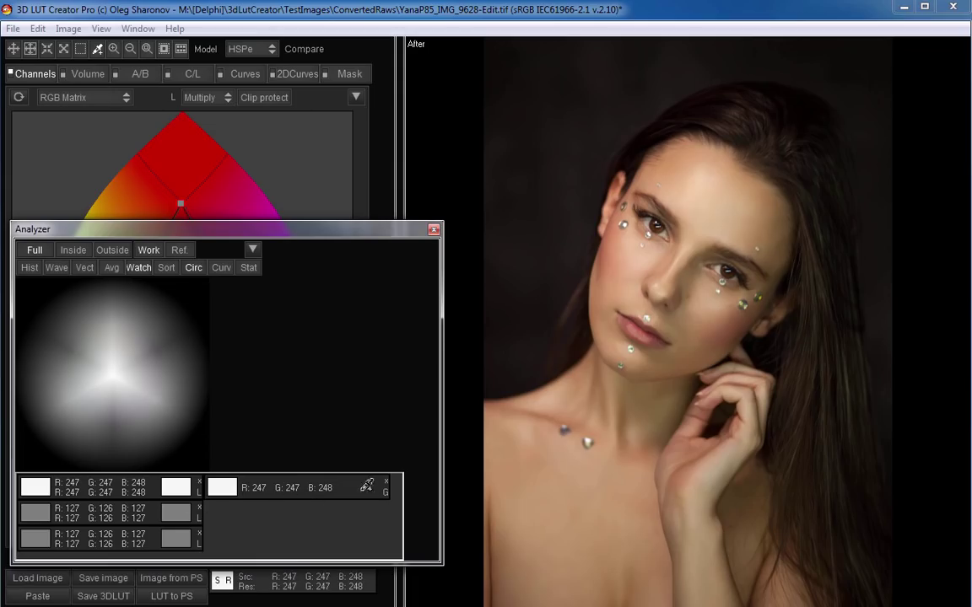
left_click(199, 544)
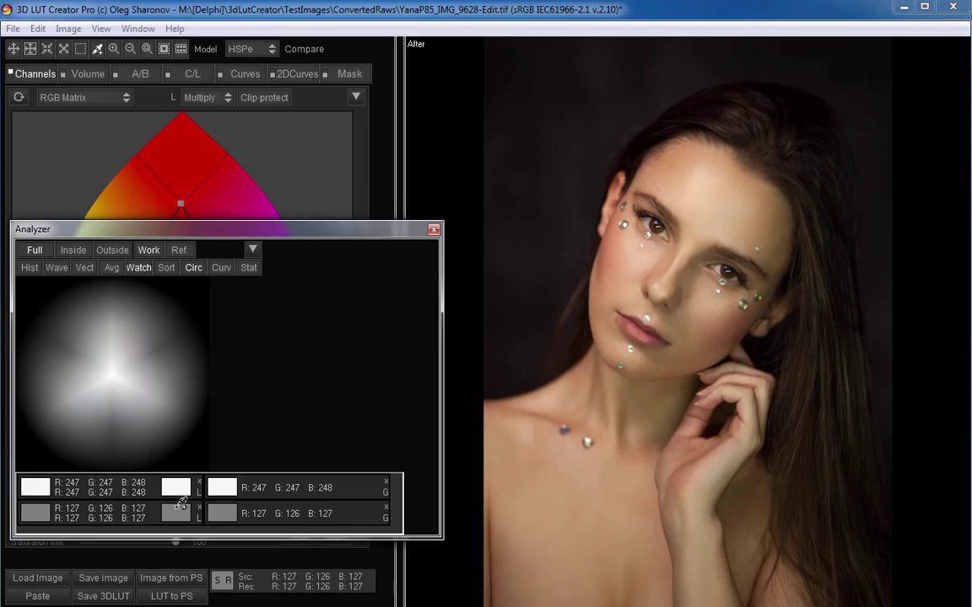
- On the A/B grid, add a shadow-skin watch (117/92/56) targeted to the neck tone (146/101/66)
left_click(194, 268)
left_click_drag(217, 233, 212, 332)
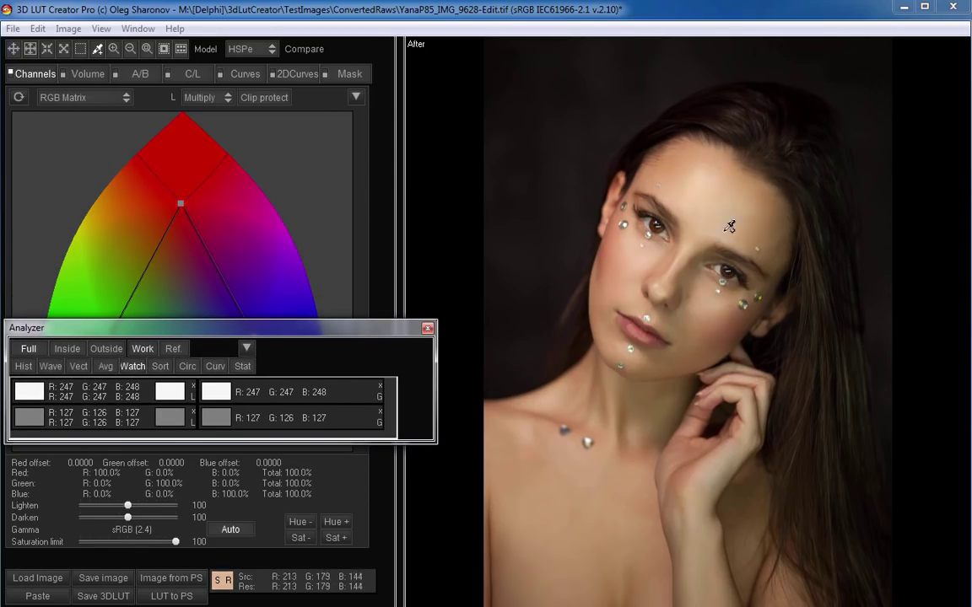
left_click(140, 73)
left_click_drag(284, 333, 283, 461)
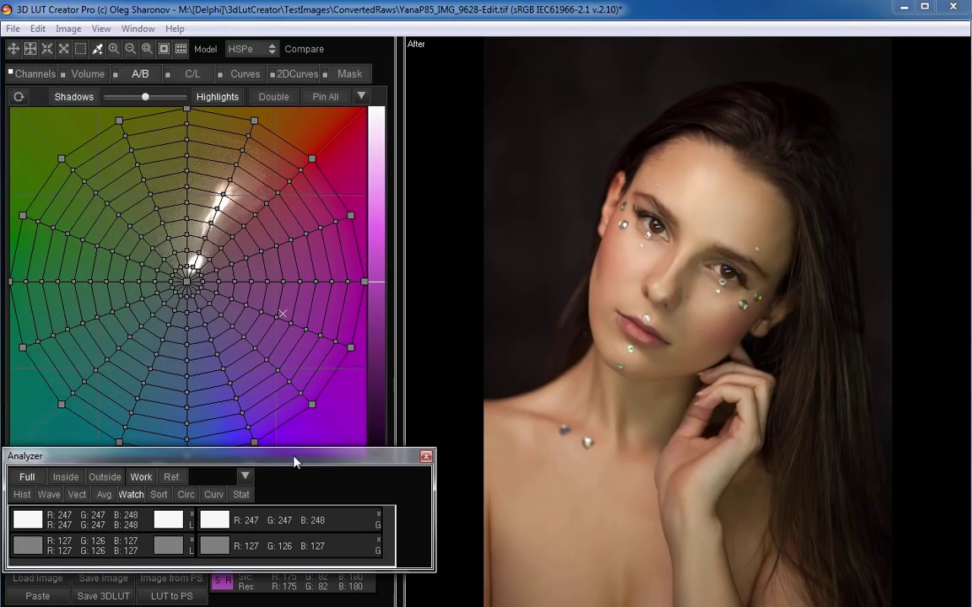
left_click(672, 409)
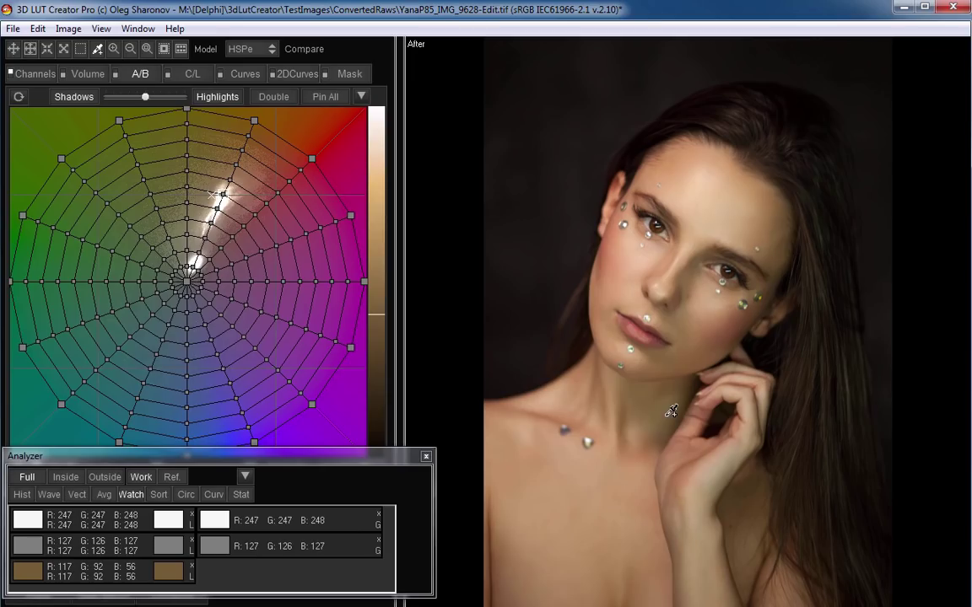
left_click(604, 364)
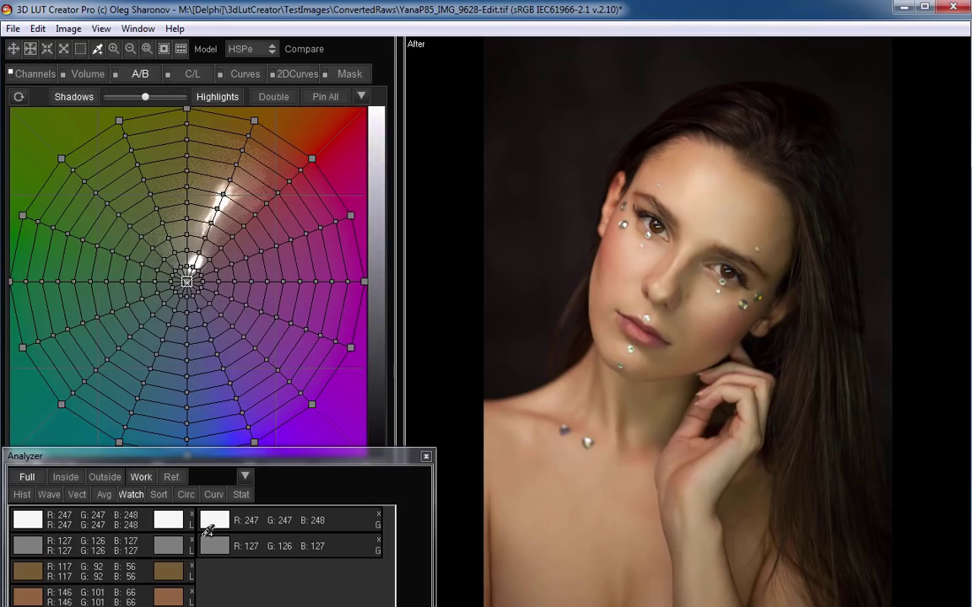
left_click(192, 601)
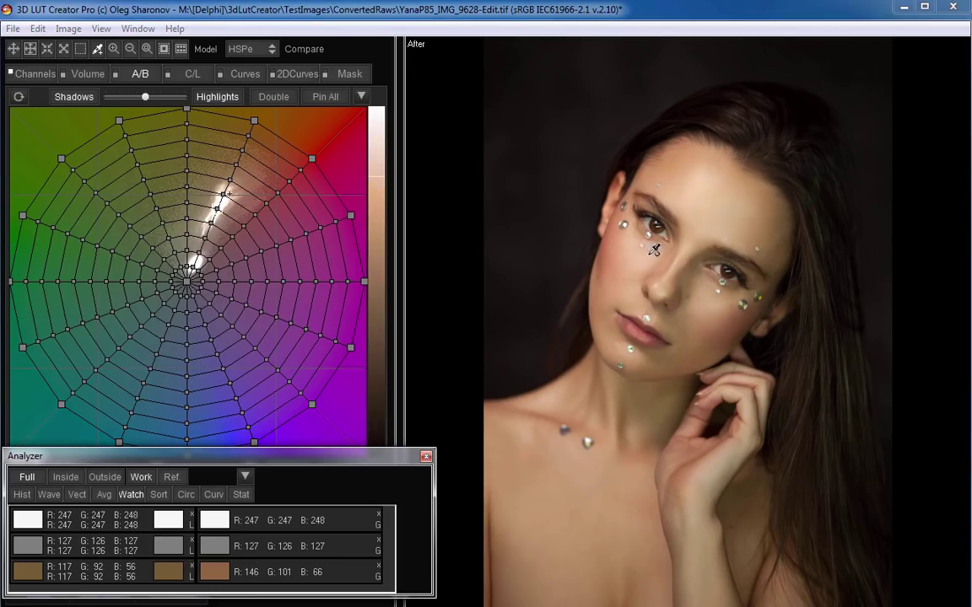
- Add forehead skin (217/163/119) and lip red (152/76/64) watches, with the forehead as its own target
left_click(684, 163)
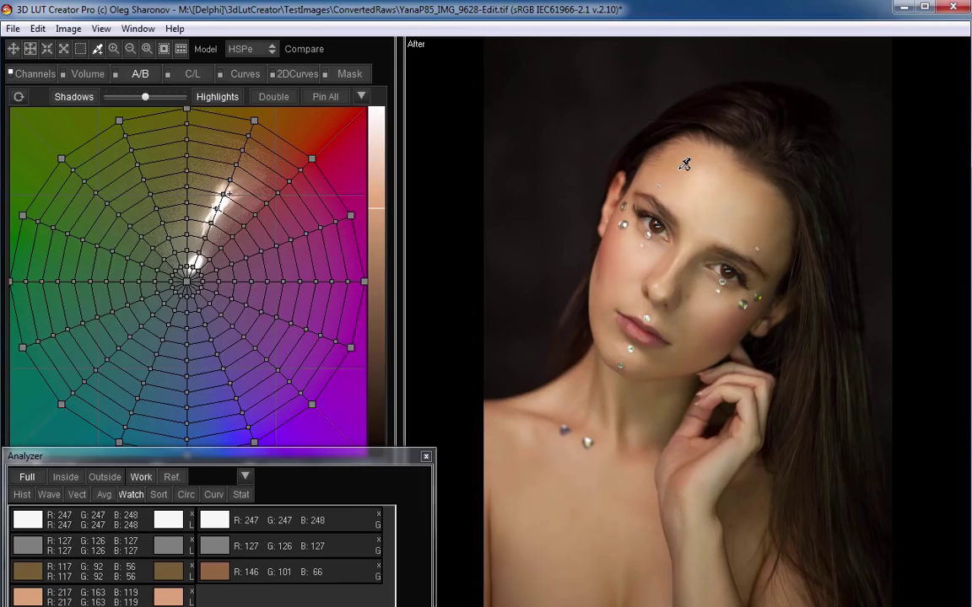
left_click_drag(169, 449, 173, 411)
left_click_drag(168, 582, 221, 559)
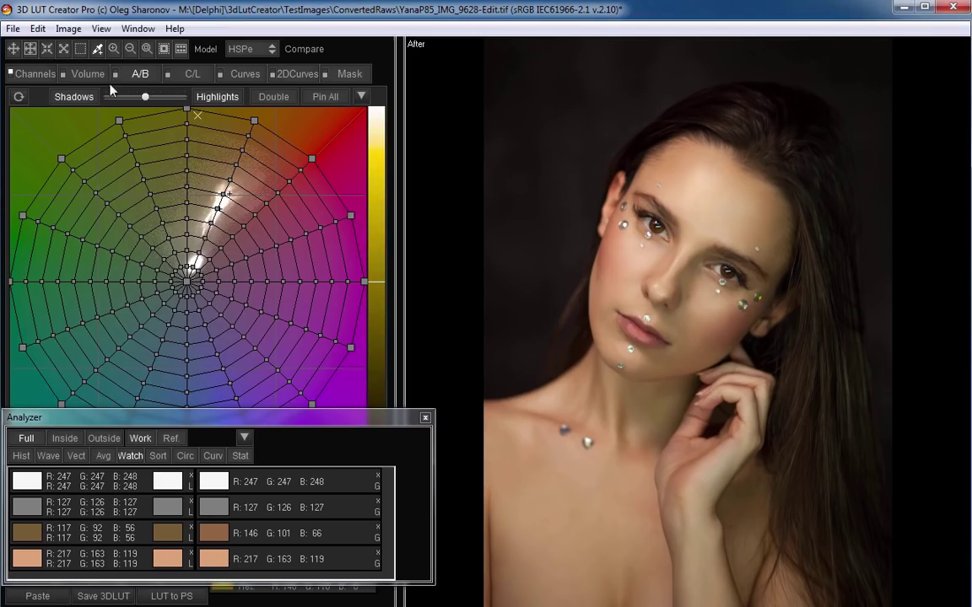
left_click(654, 332)
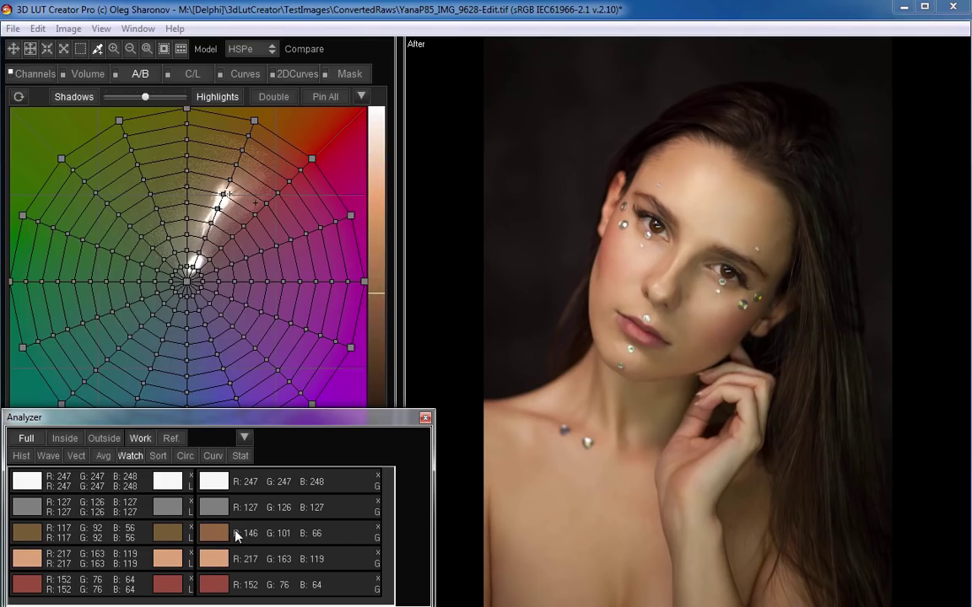
- Match the portrait to the Color watches targets with a Matrix fit, reaching average ΔE76 4.60
left_click(180, 49)
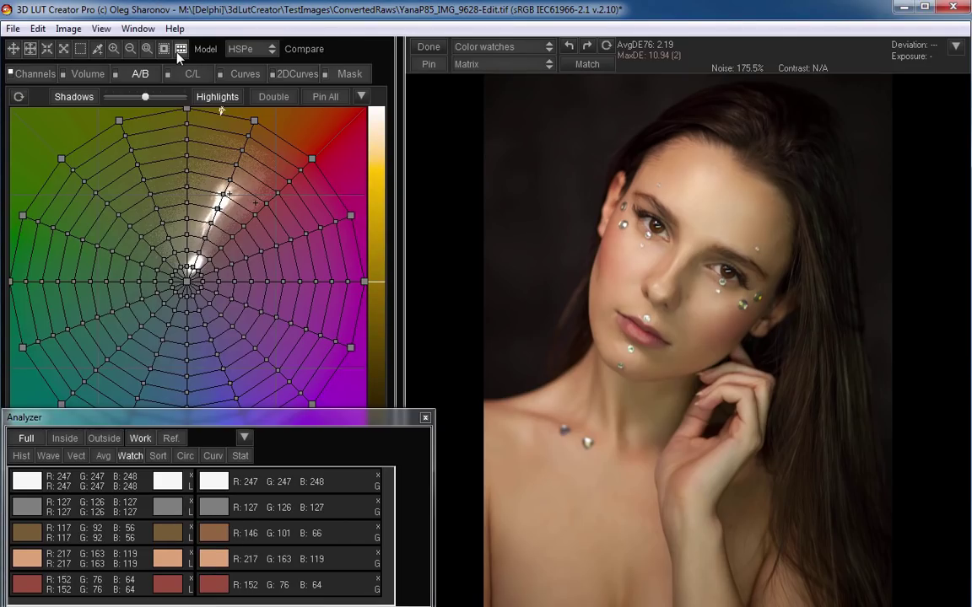
left_click(476, 46)
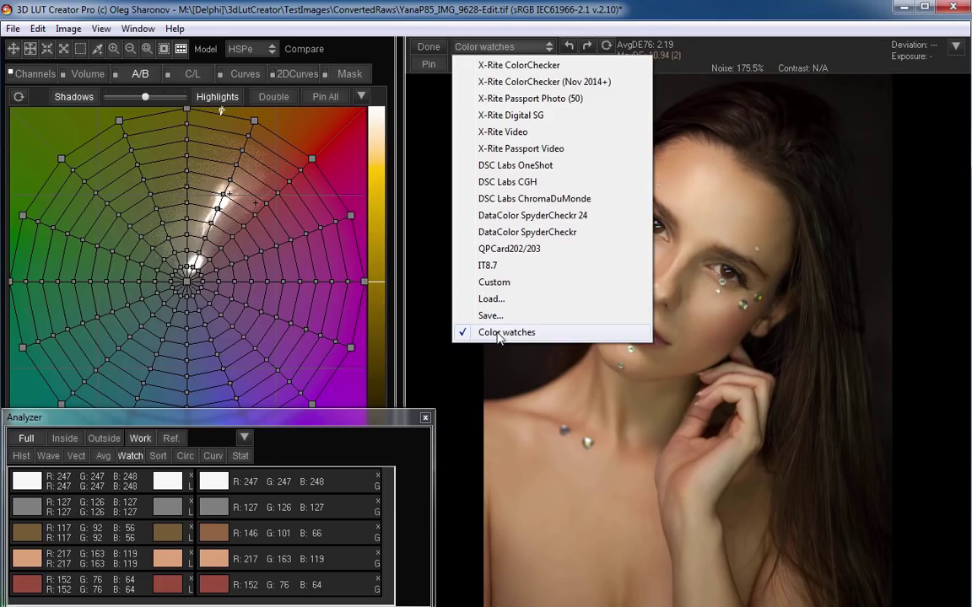
left_click(497, 334)
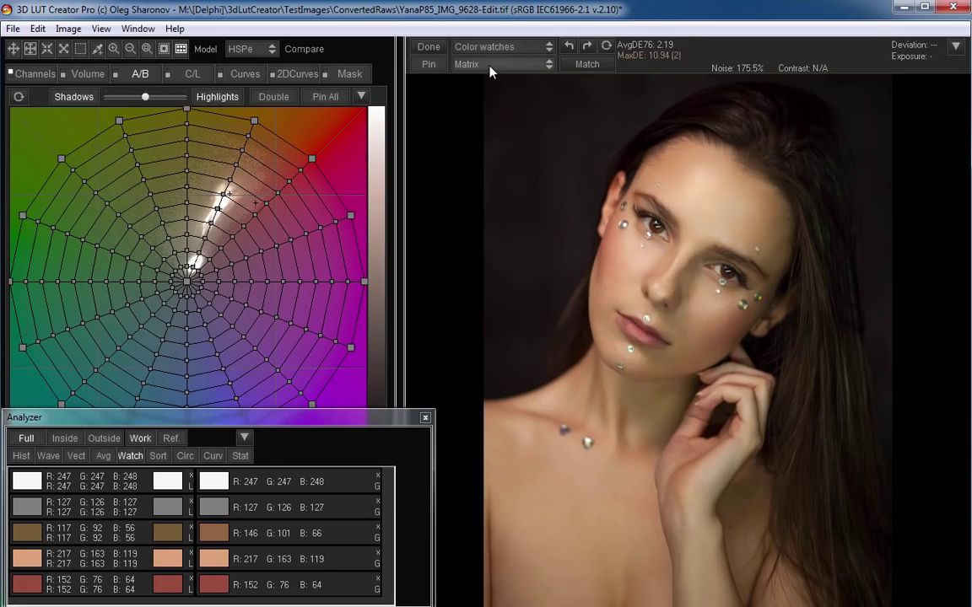
left_click(588, 70)
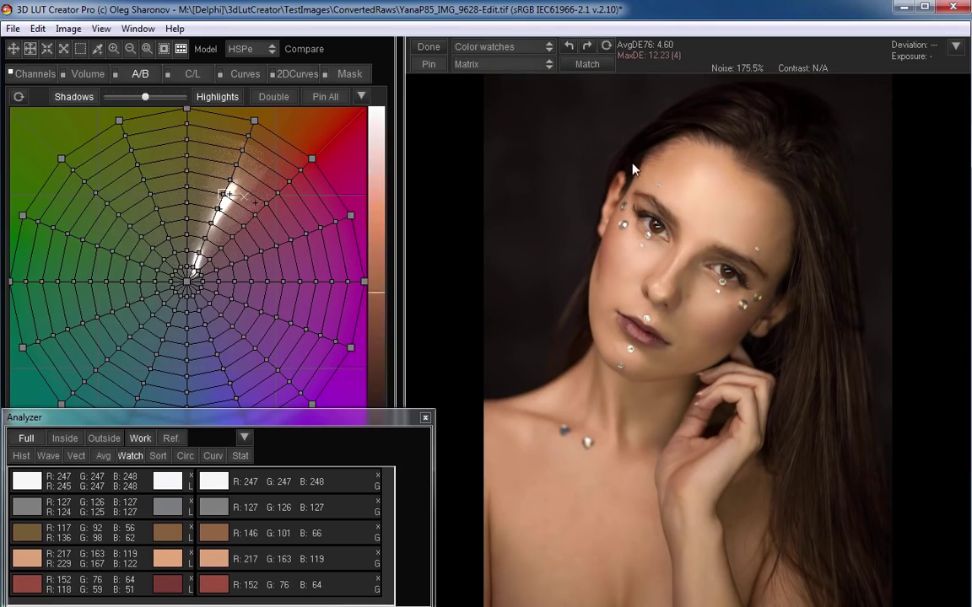
left_click(35, 73)
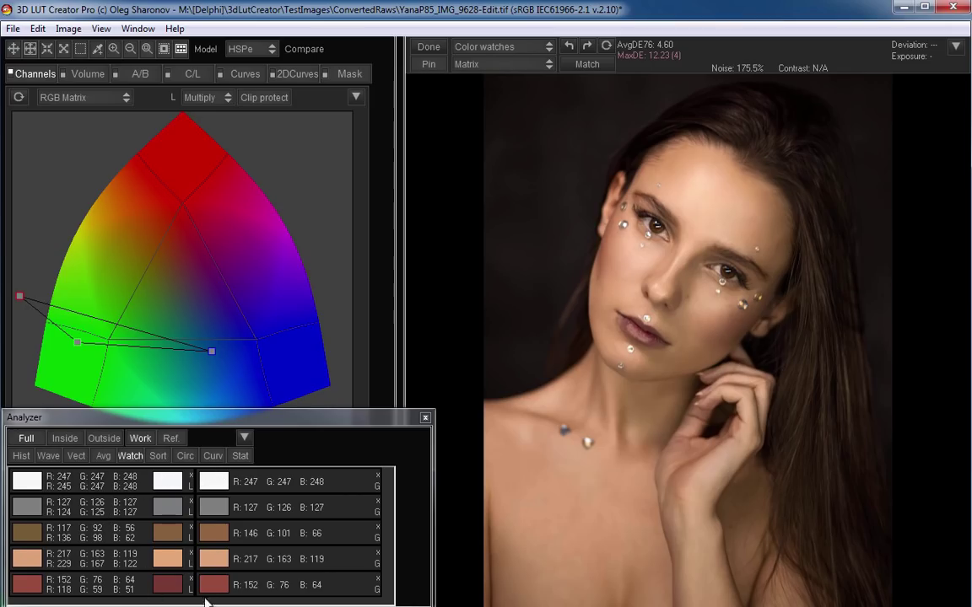
- Compare the correction on and off, close the Analyzer, and set the matrix Darken to 0
left_click(12, 75)
left_click(11, 75)
left_click(425, 417)
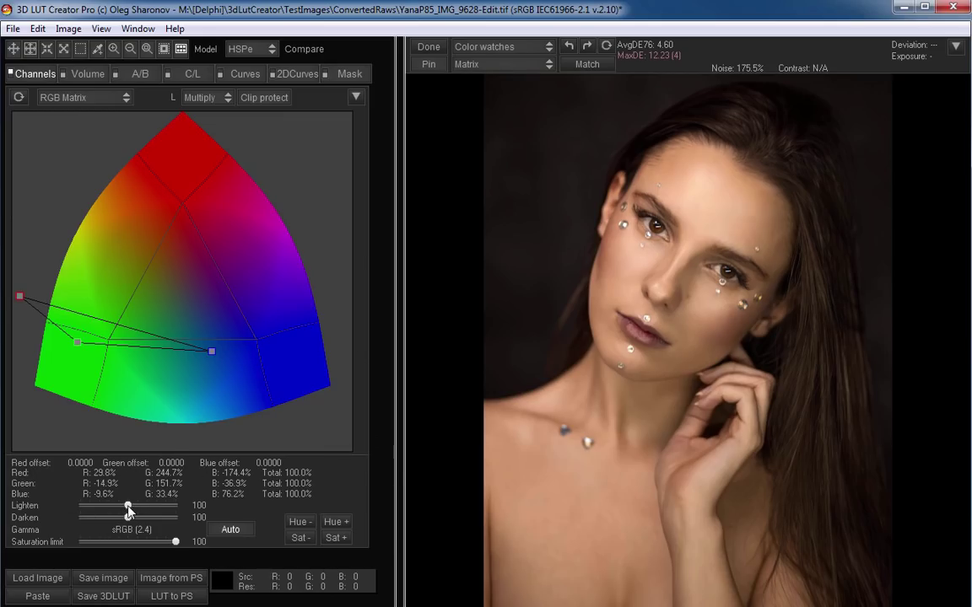
left_click_drag(127, 507, 83, 521)
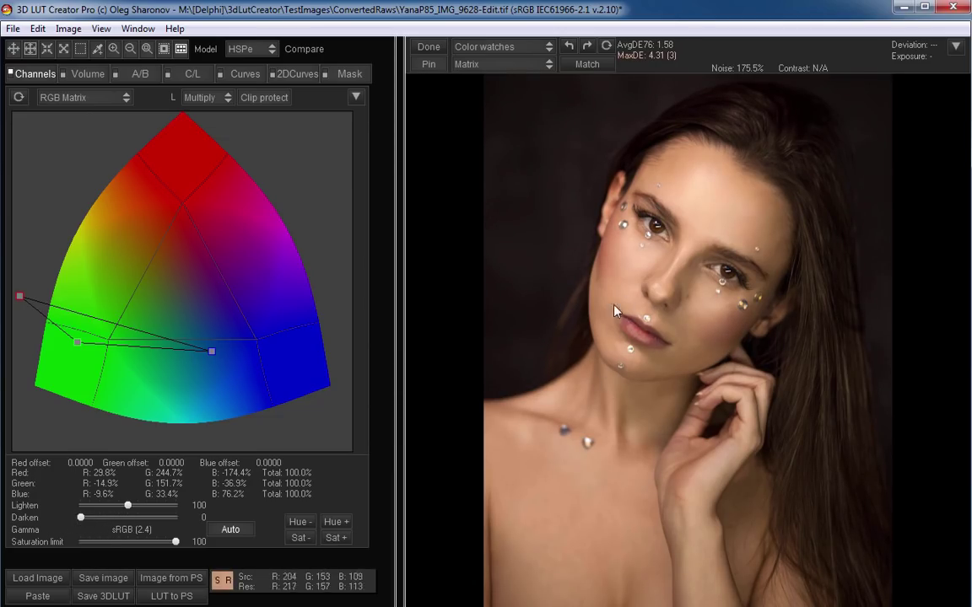
left_click(24, 517)
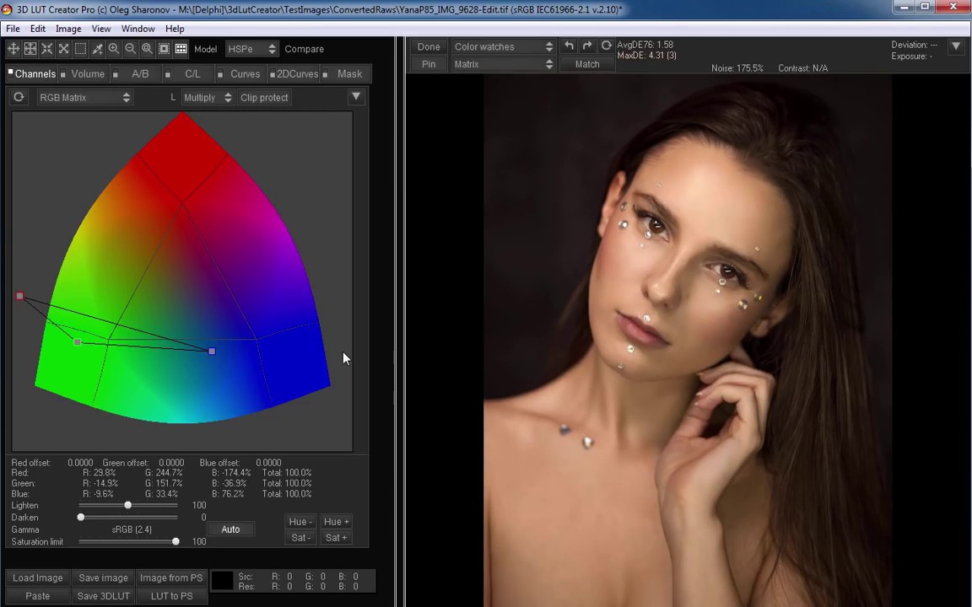
- Lower the master Luminance blend in the Mask settings to 4, giving average ΔE76 1.97
left_click(344, 75)
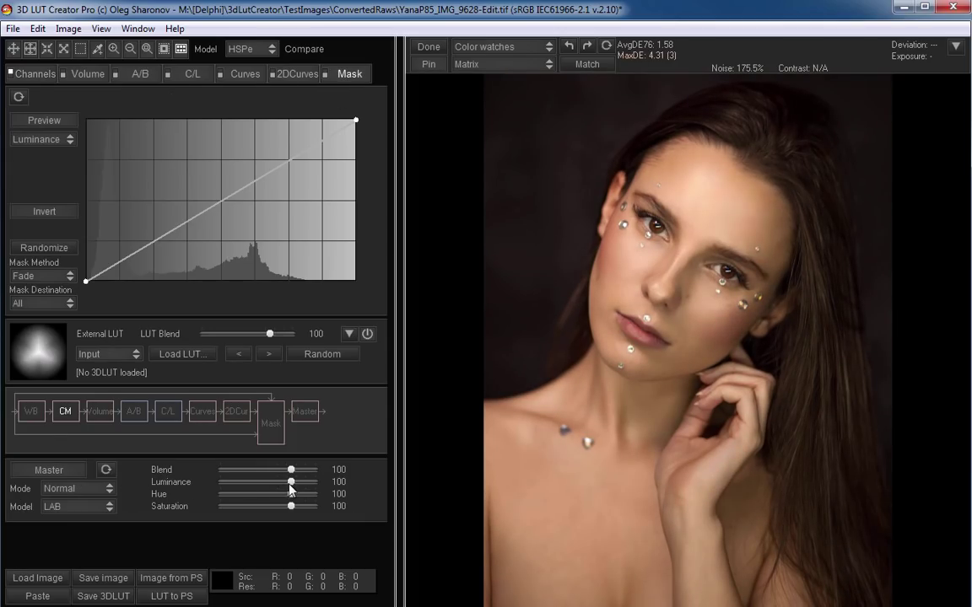
left_click_drag(291, 483, 270, 485)
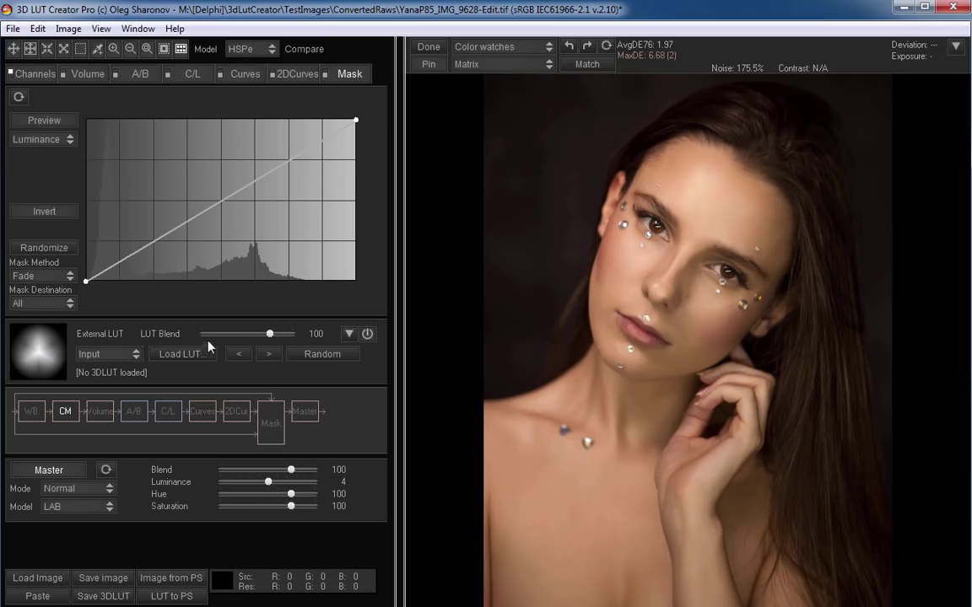
left_click(137, 29)
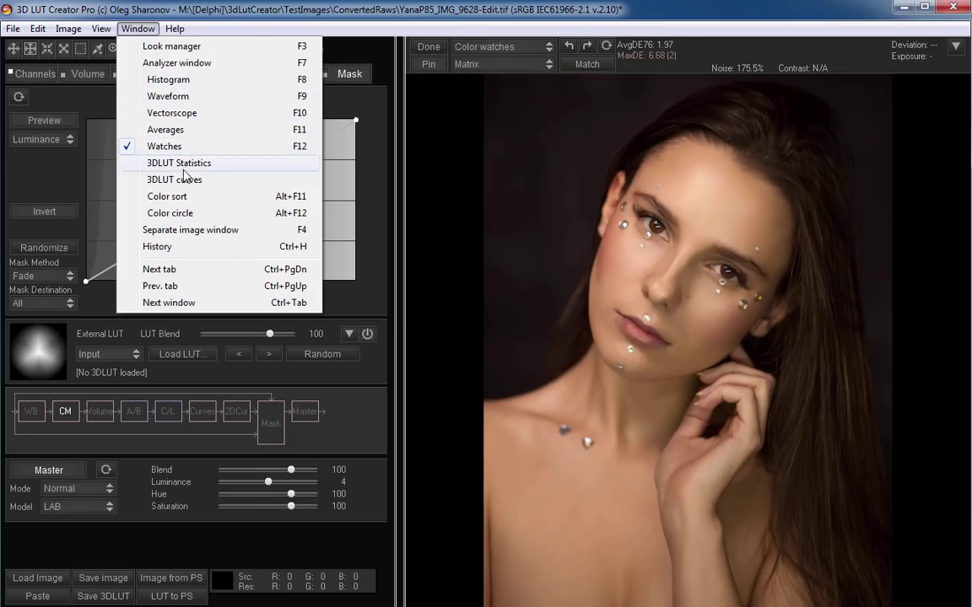
- Show the Color circle analysis and move the Analyzer up beside the portrait
left_click(268, 213)
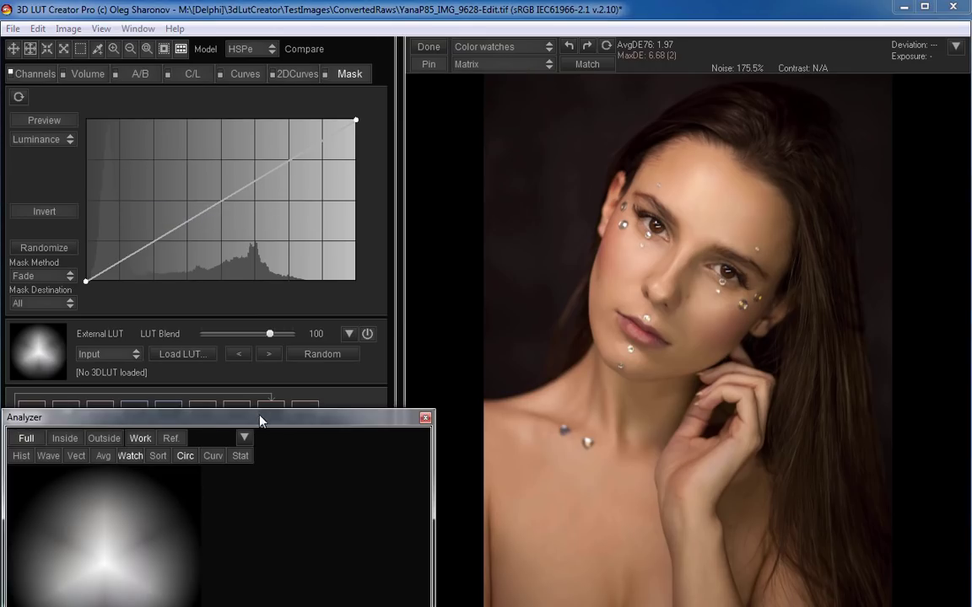
left_click_drag(260, 420, 325, 156)
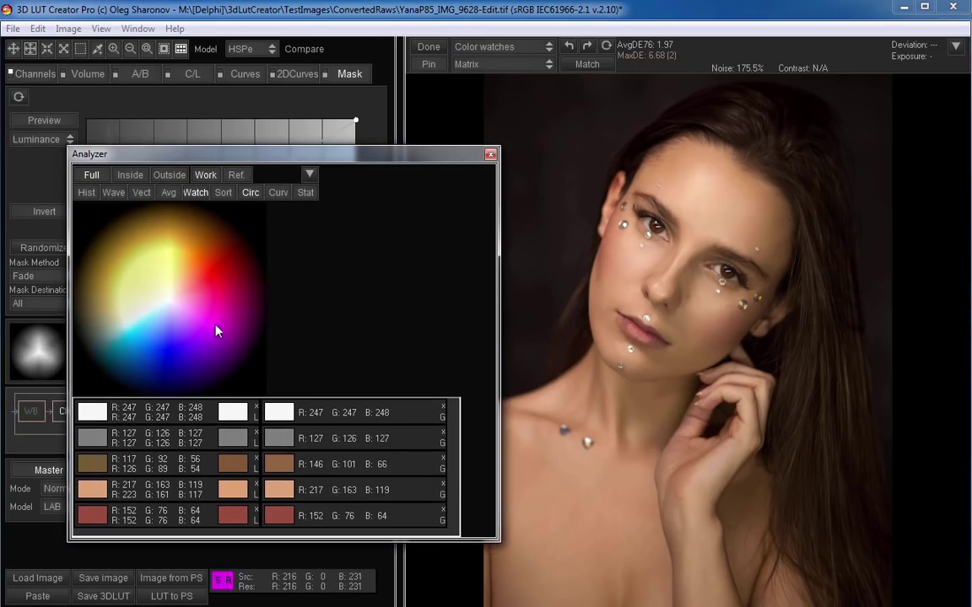